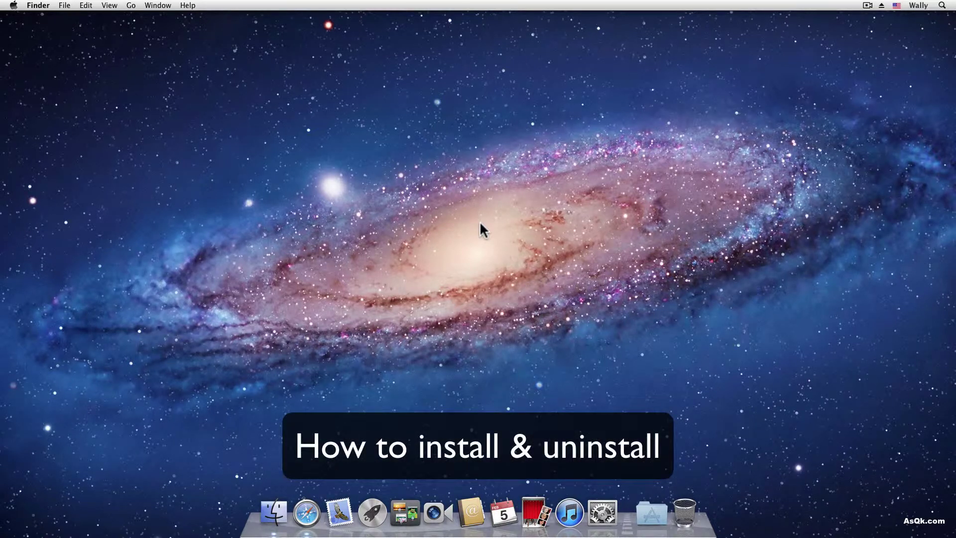
Step: Launch Safari, shift its window slightly right, and load firefox.com
left_click(306, 511)
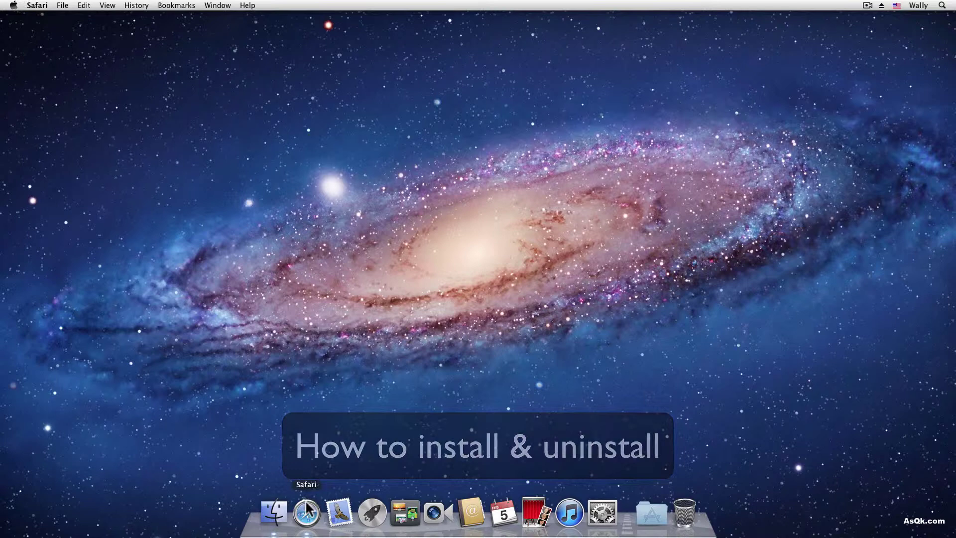
left_click_drag(318, 44, 401, 50)
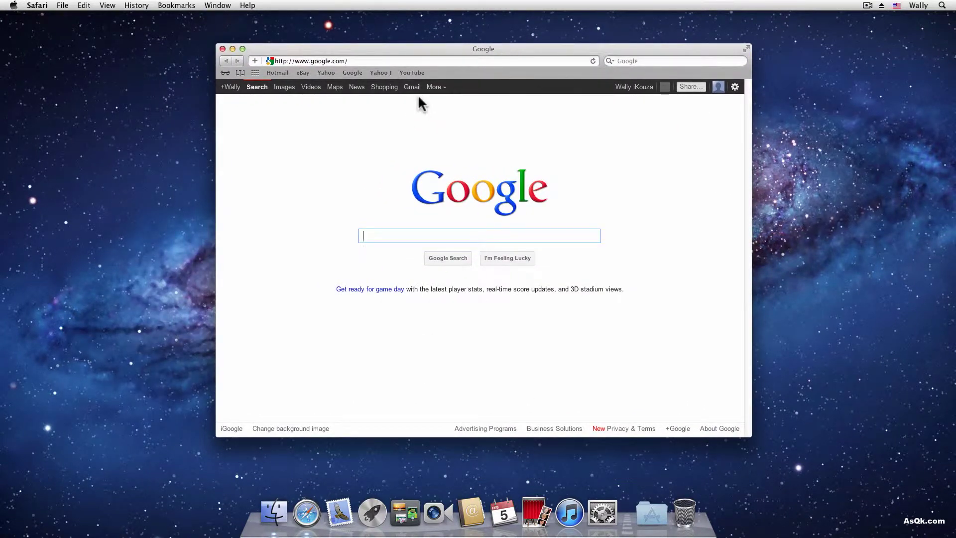
left_click(360, 59)
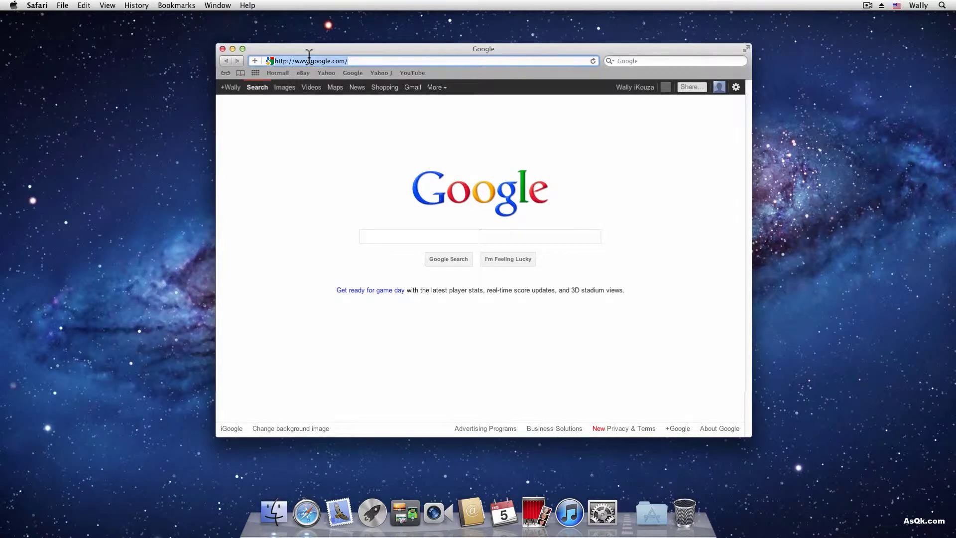
type("firefox.com/")
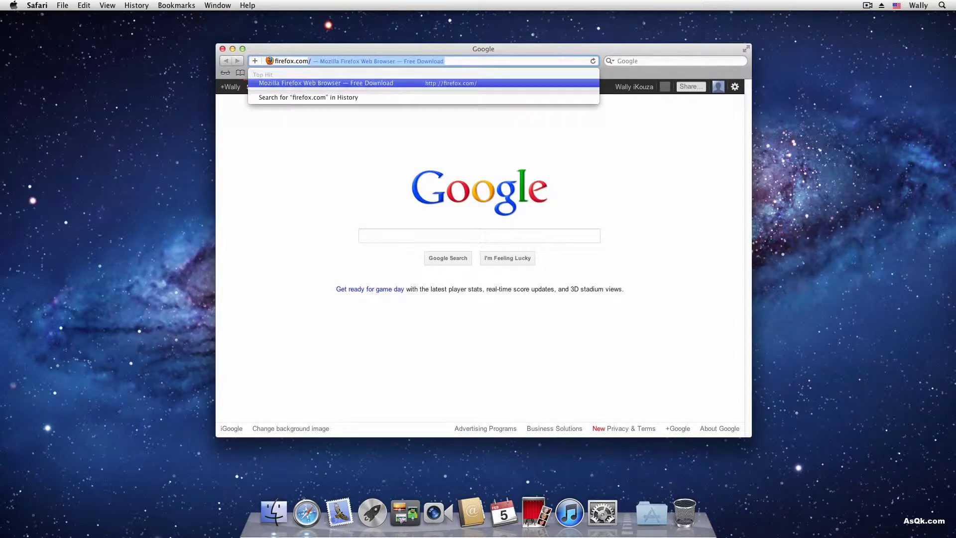
key("Return")
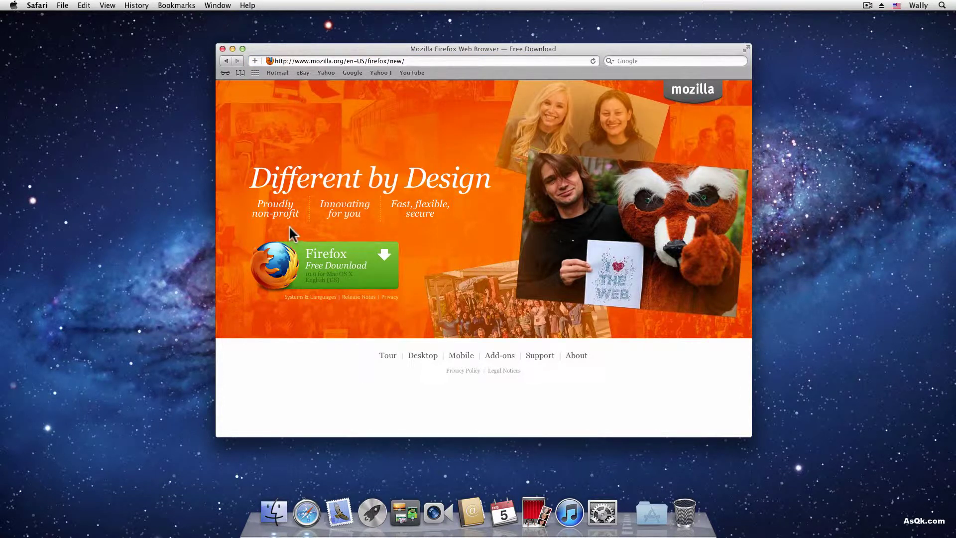
Step: Start the Firefox 10.0.dmg free download, check its progress in Downloads, and close Safari
left_click(359, 267)
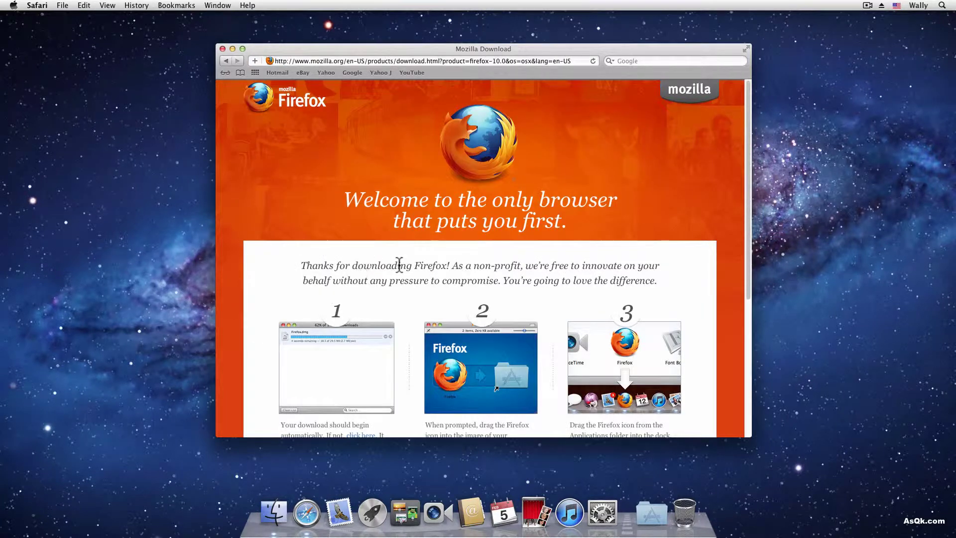
scroll(406, 265, "down", 2)
scroll(406, 265, "down", 5)
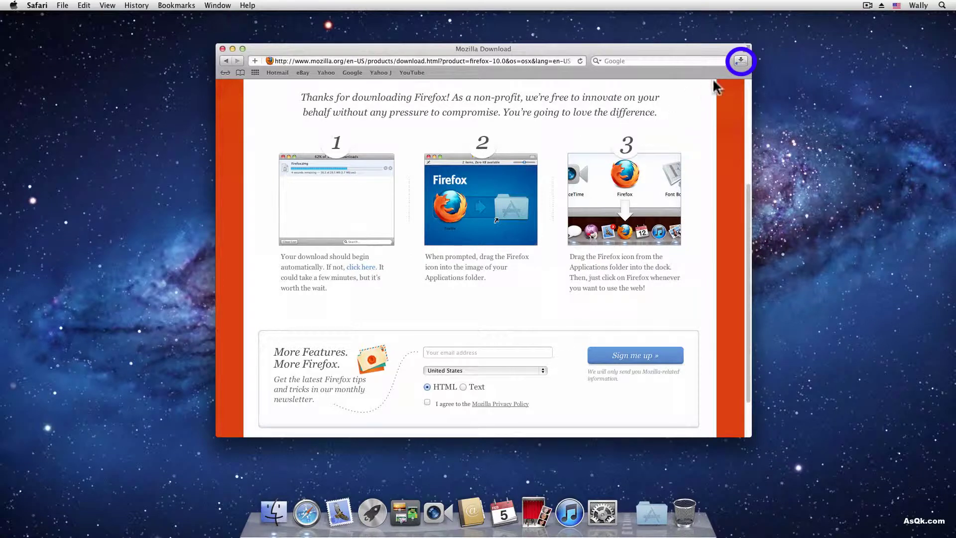
left_click(745, 59)
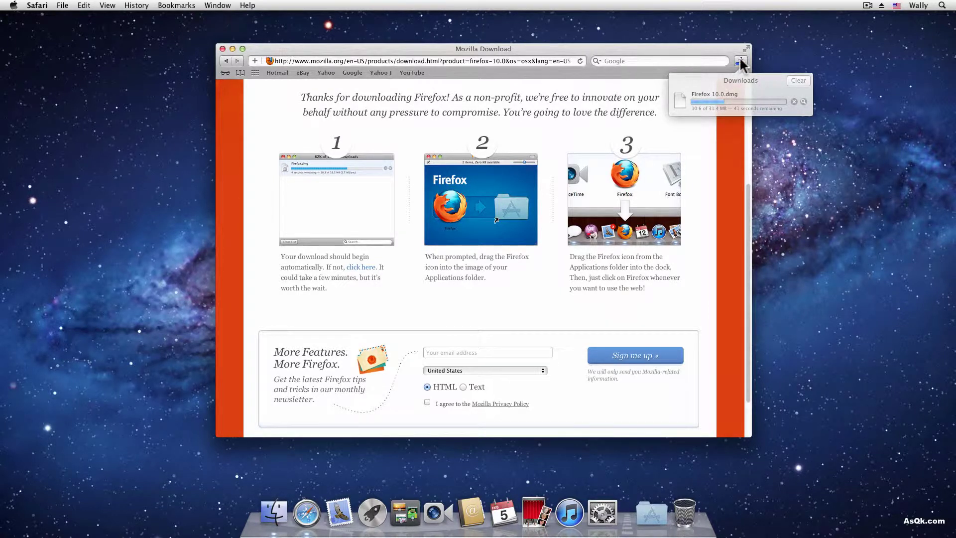
left_click(222, 49)
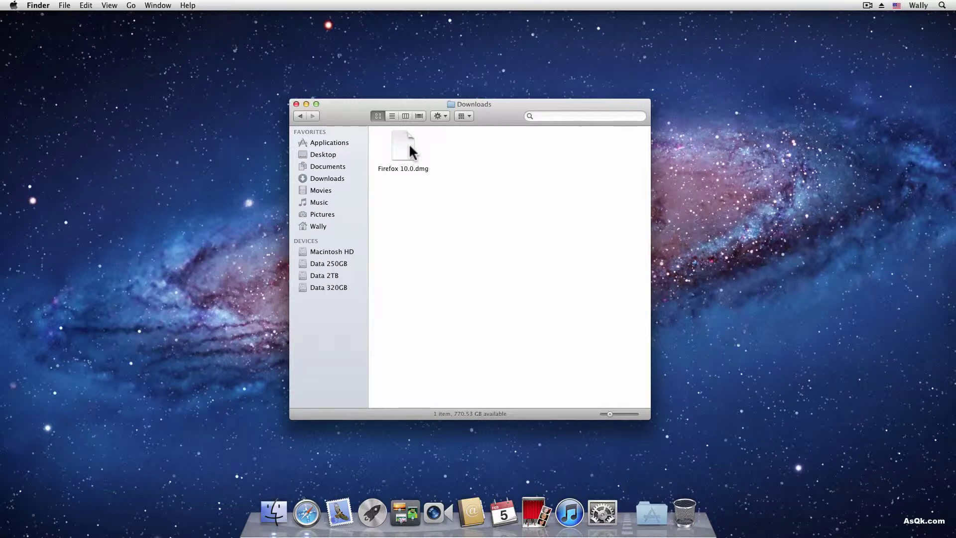
Step: Open Firefox 10.0.dmg from Downloads and attach it in Disk Utility to mount it
double_click(409, 145)
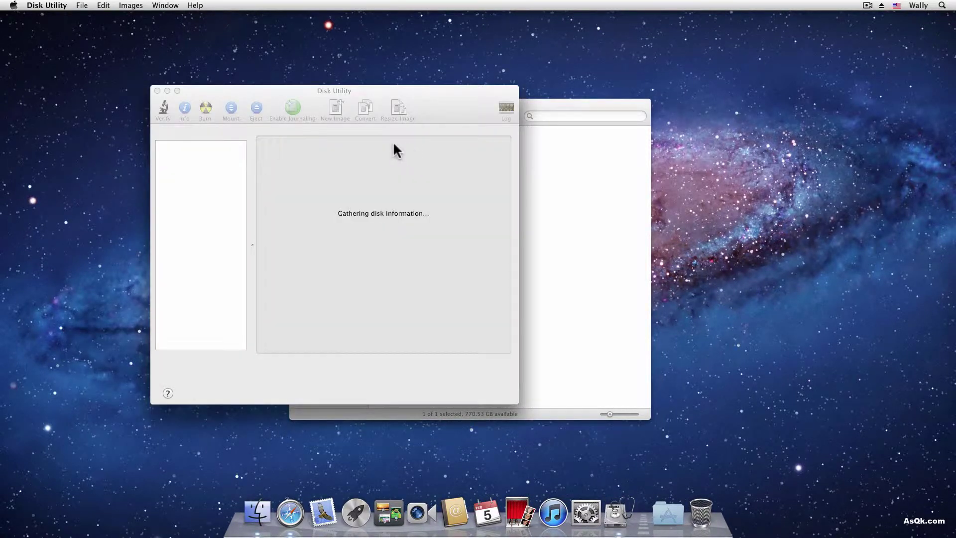
left_click_drag(298, 88, 412, 101)
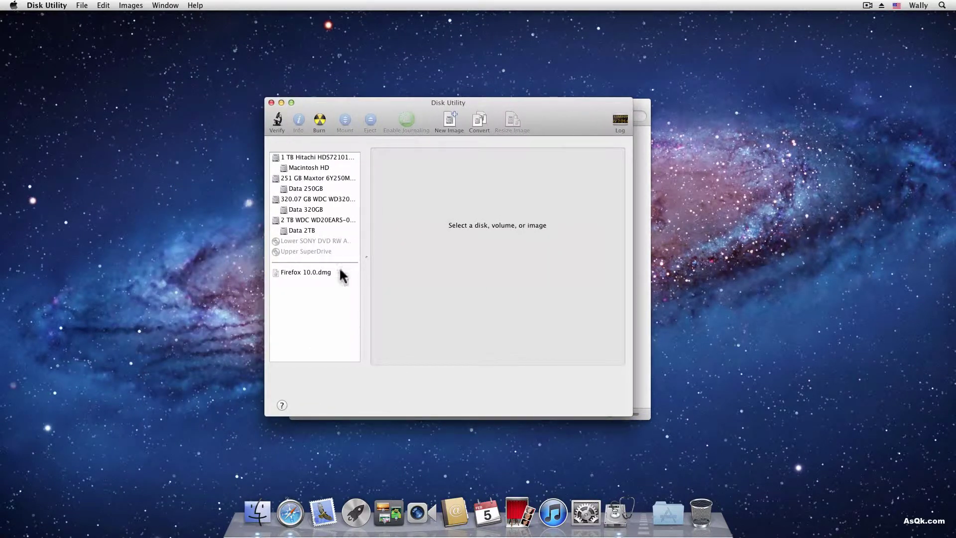
double_click(275, 270)
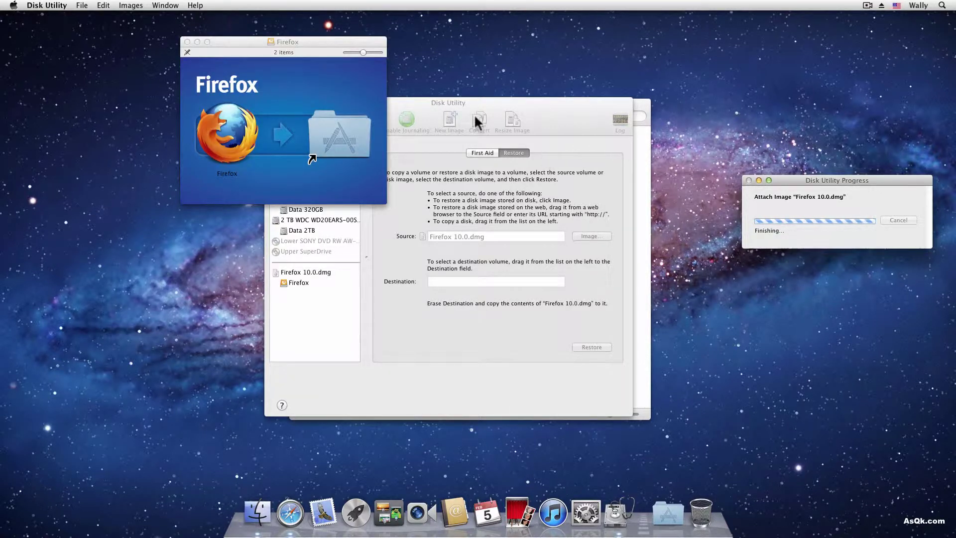
Step: Move the Firefox installer window to the right and down
left_click(336, 37)
left_click_drag(337, 38, 504, 76)
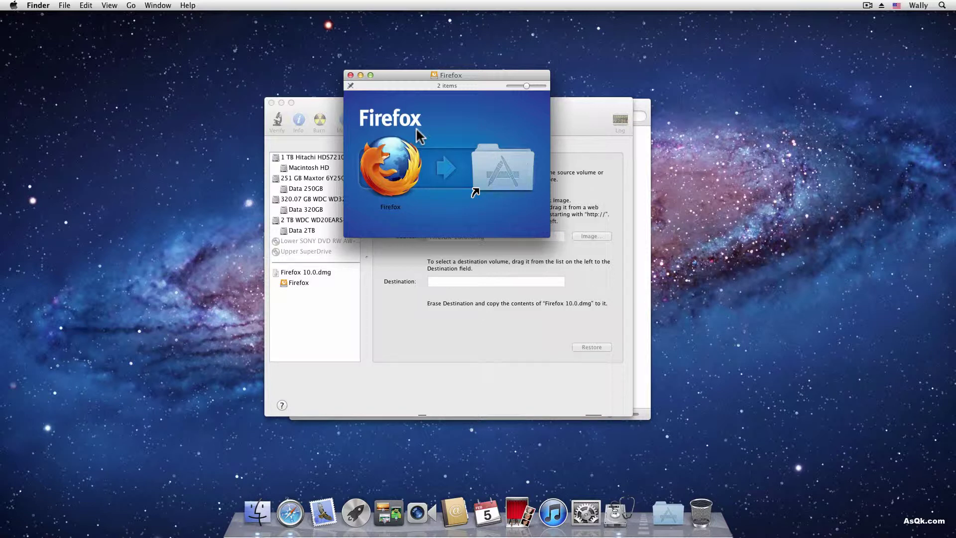
Step: Open Macintosh HD's Applications folder and drag Firefox into it
left_click(257, 521)
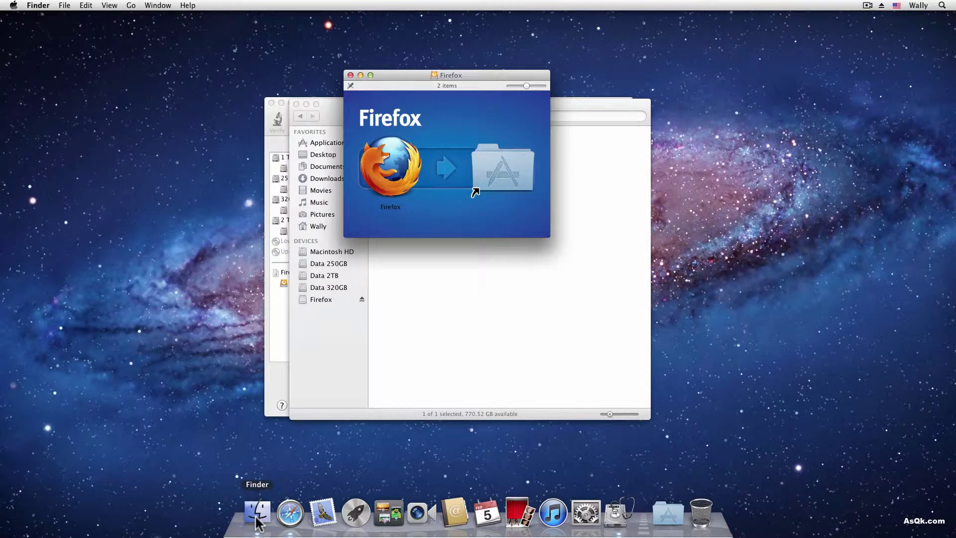
left_click(351, 75)
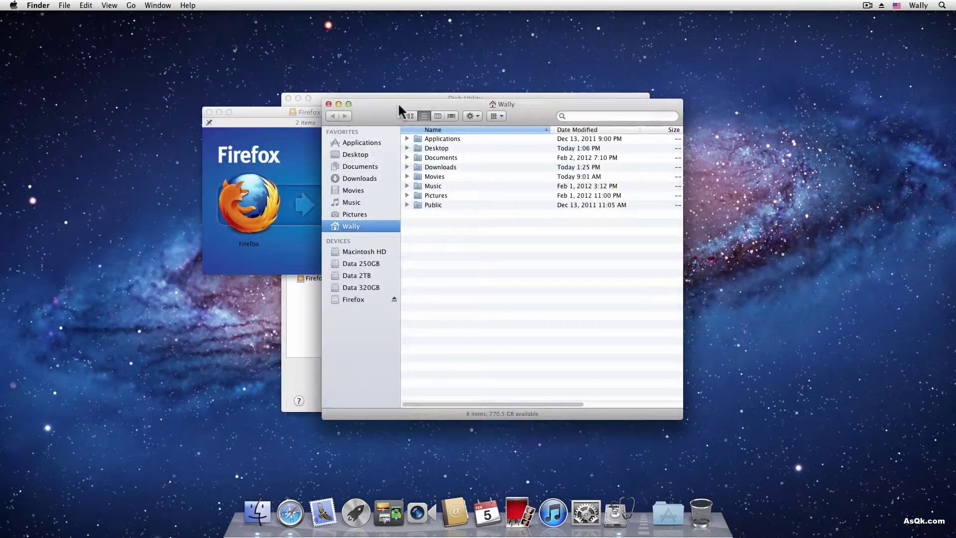
left_click_drag(397, 111, 498, 92)
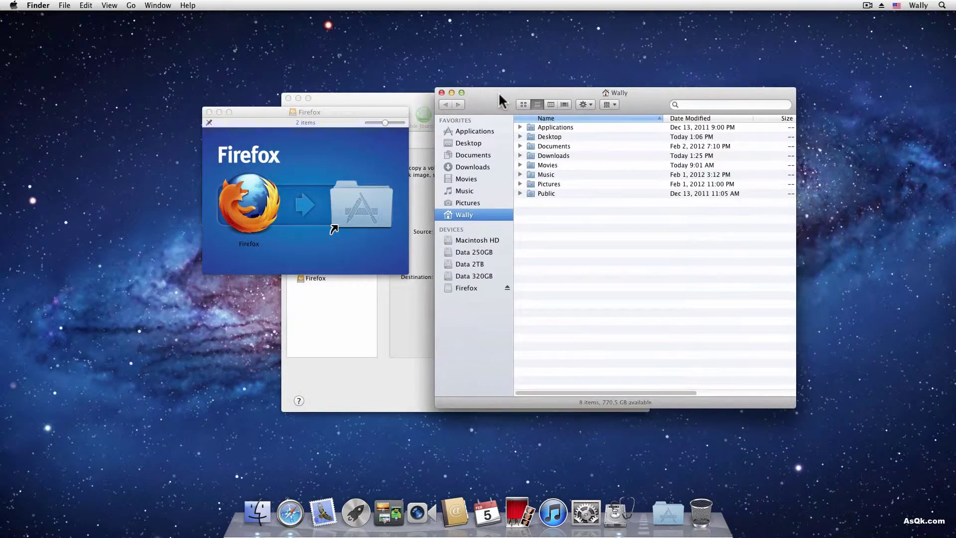
left_click(488, 240)
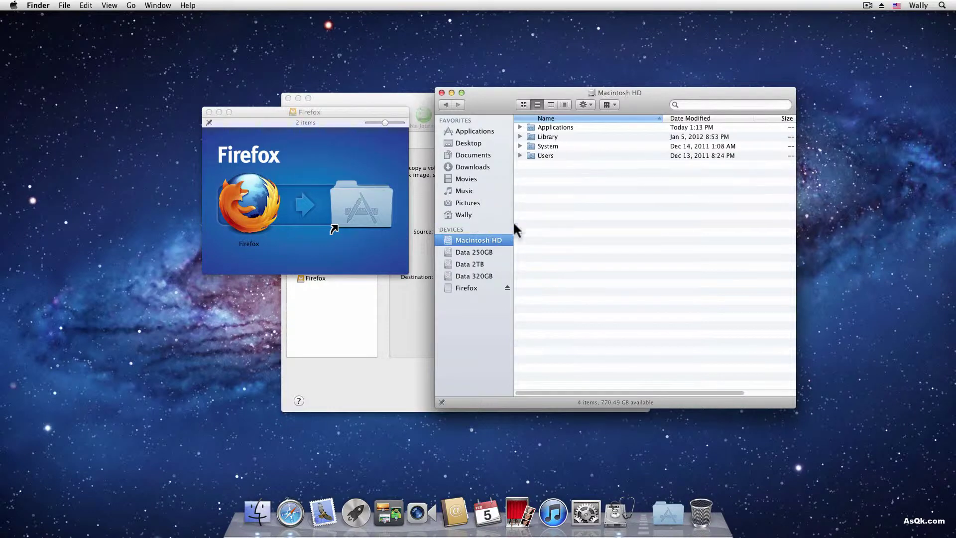
double_click(528, 126)
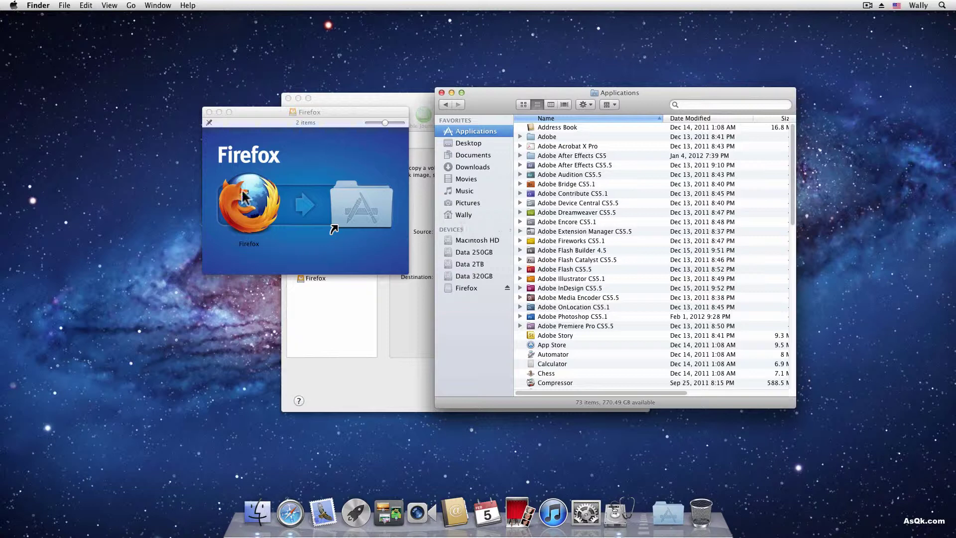
left_click_drag(247, 199, 617, 363)
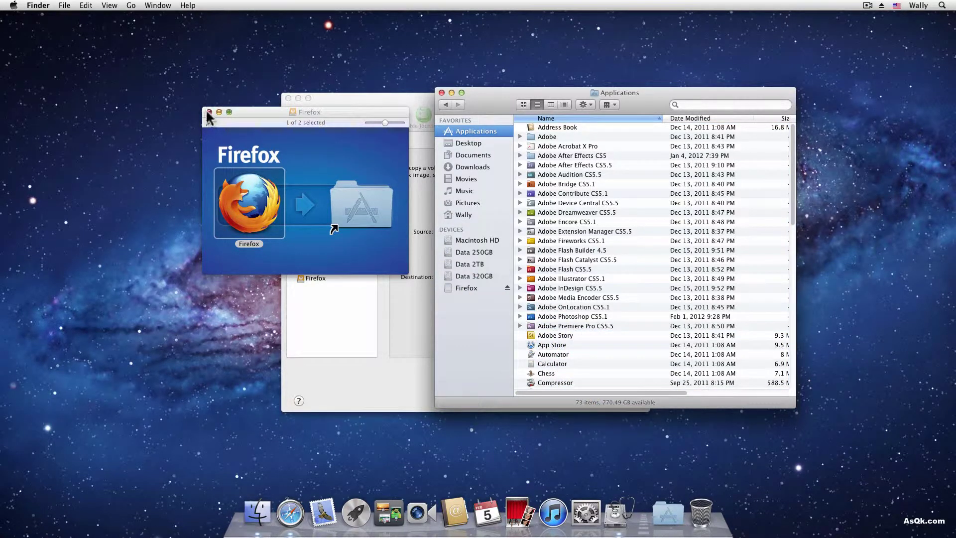
Step: Close the Firefox installer, Applications and Disk Utility windows
left_click(209, 112)
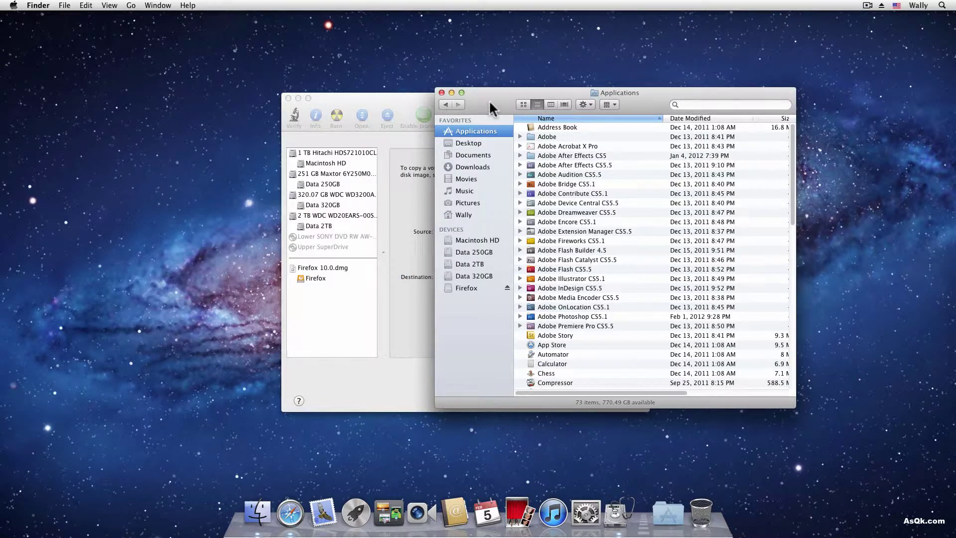
left_click_drag(489, 100, 483, 98)
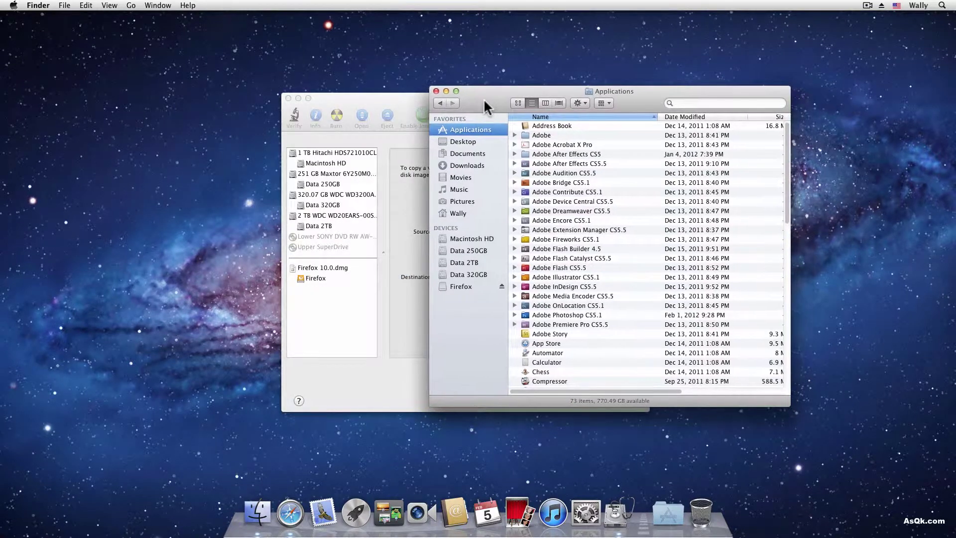
left_click(436, 91)
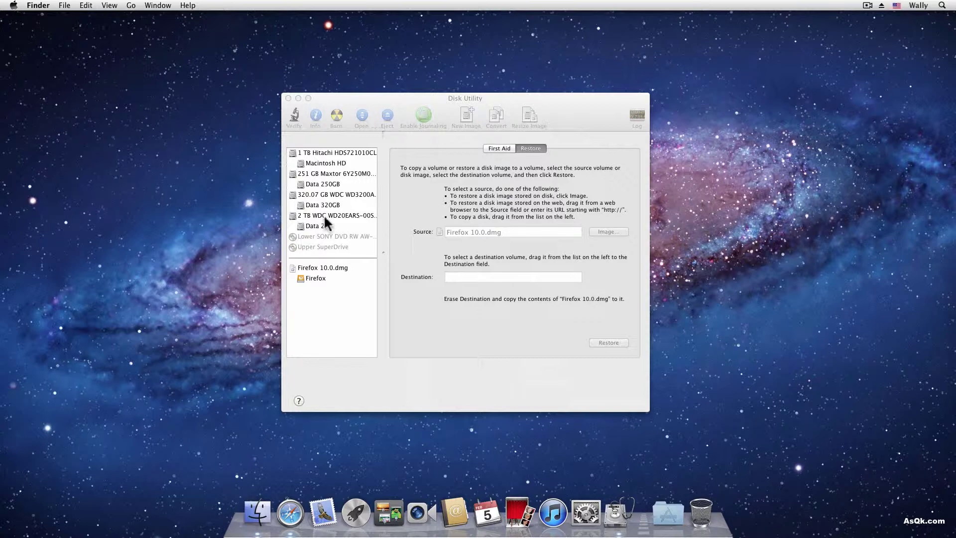
left_click(288, 98)
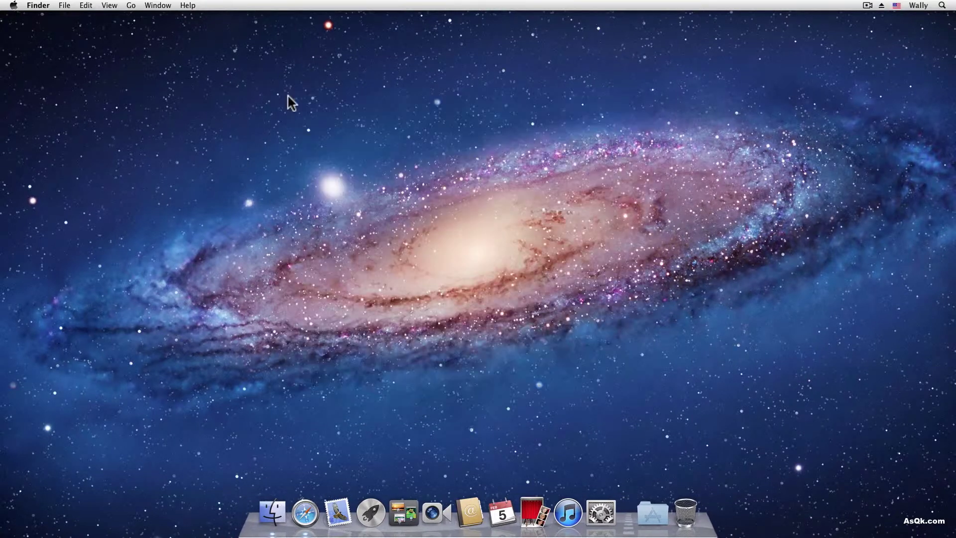
Step: Drag Firefox from Macintosh HD's Applications folder onto the Dock Trash
left_click(275, 512)
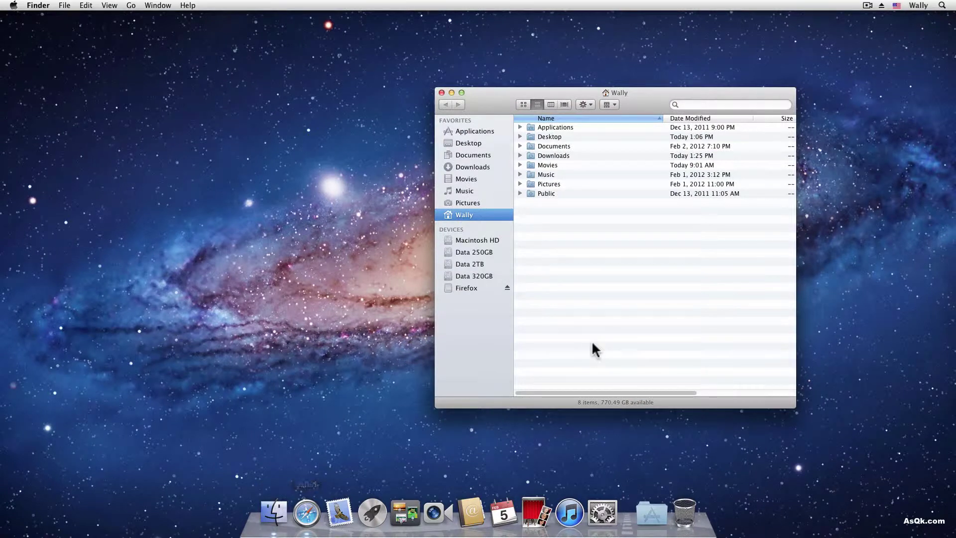
left_click_drag(497, 106, 430, 105)
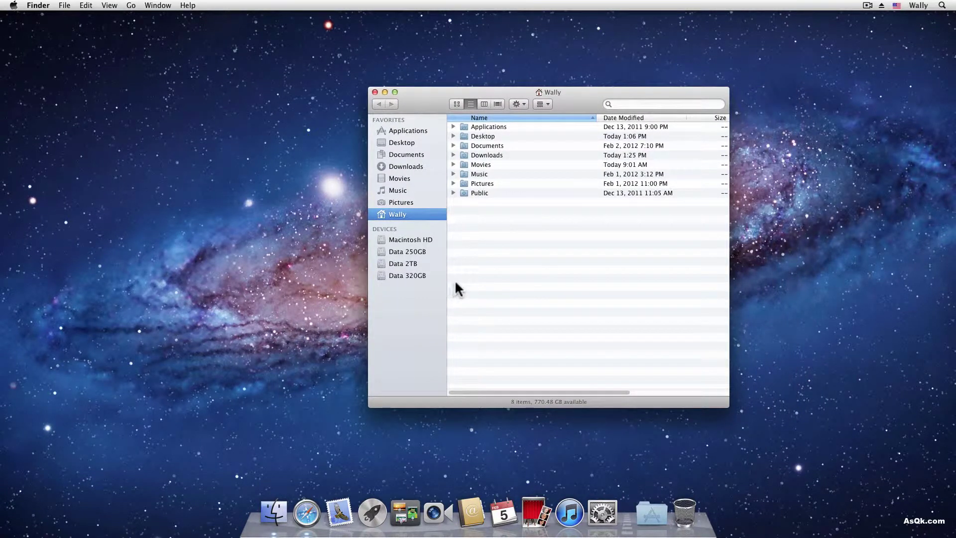
left_click(422, 238)
left_click(463, 124)
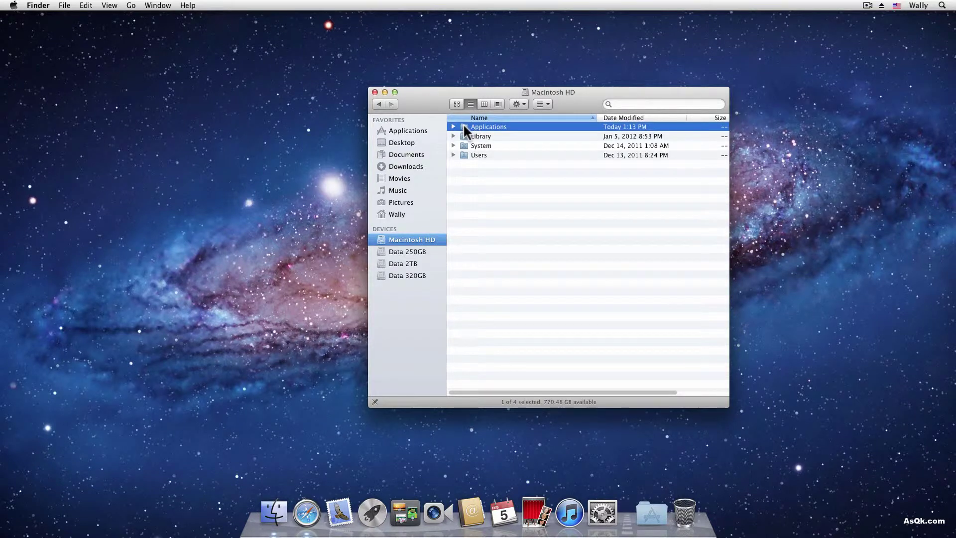
double_click(463, 125)
left_click_drag(431, 104, 371, 78)
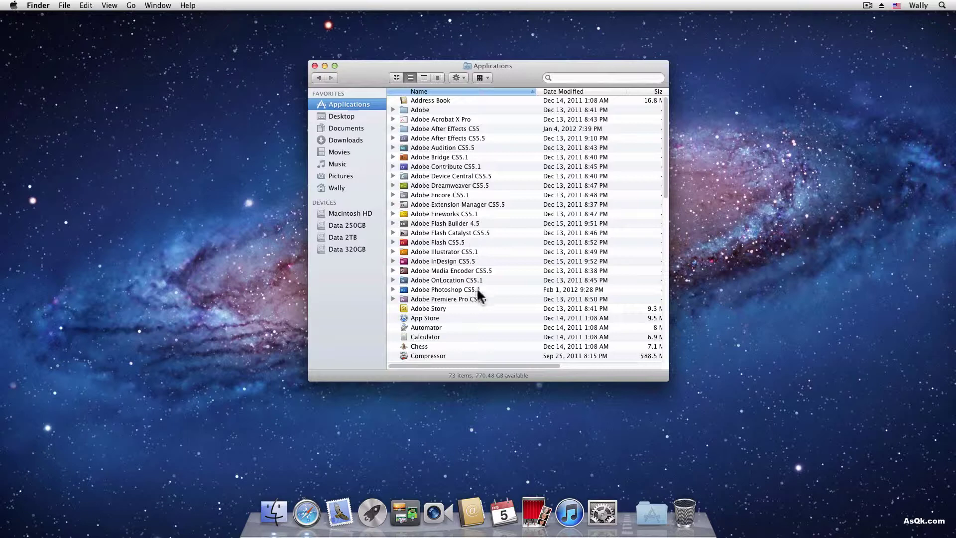
scroll(477, 291, "down", 5)
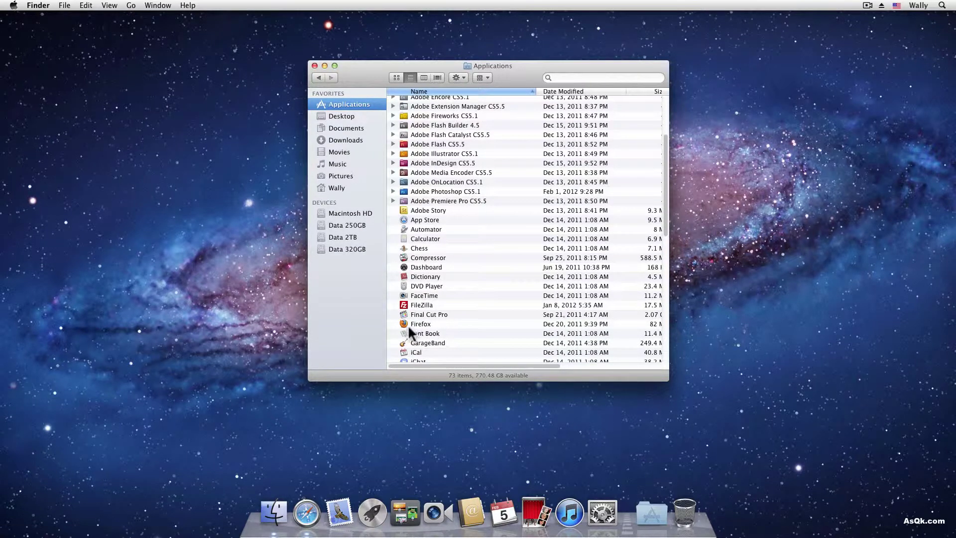
left_click(408, 324)
left_click_drag(403, 323, 686, 512)
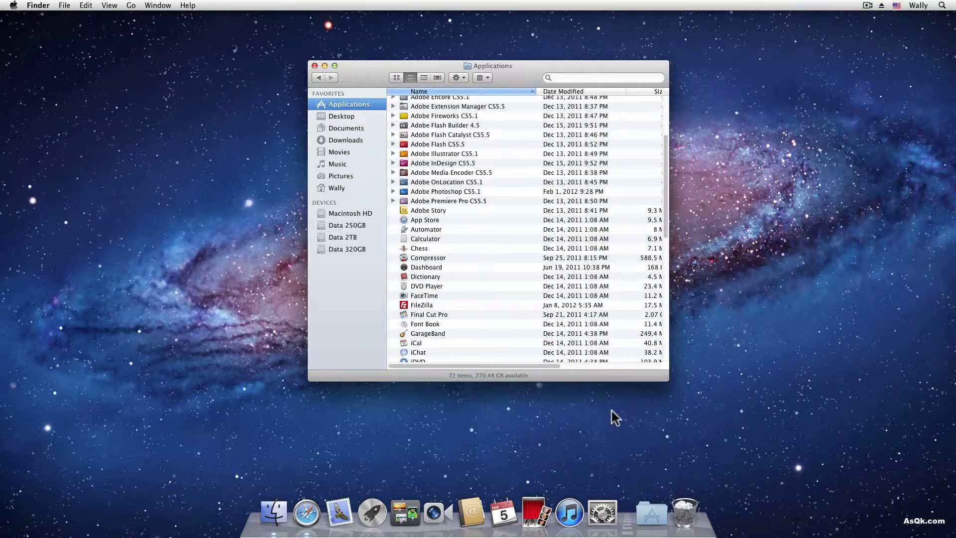
Step: Use Put Back on Firefox in the Trash, returning it to Applications, and close the Trash window
left_click(685, 512)
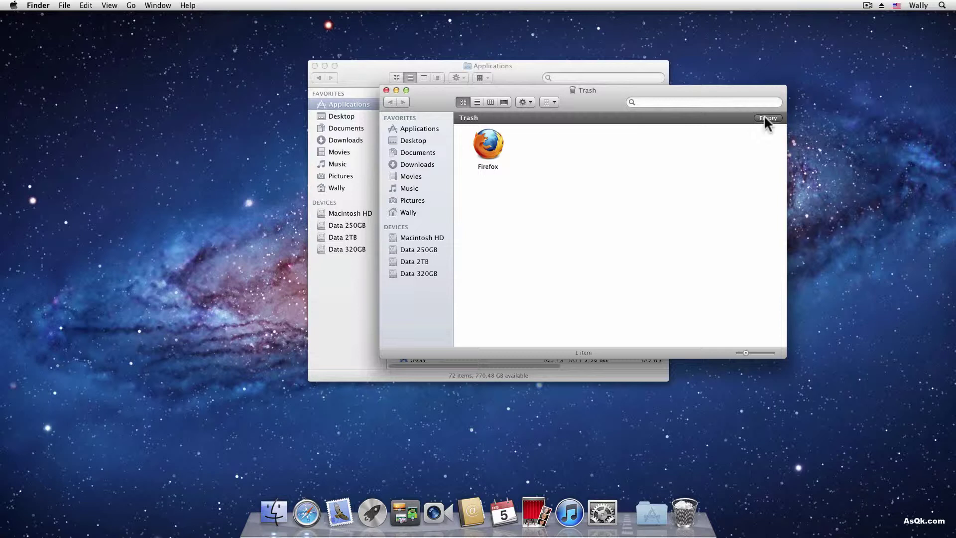
right_click(494, 146)
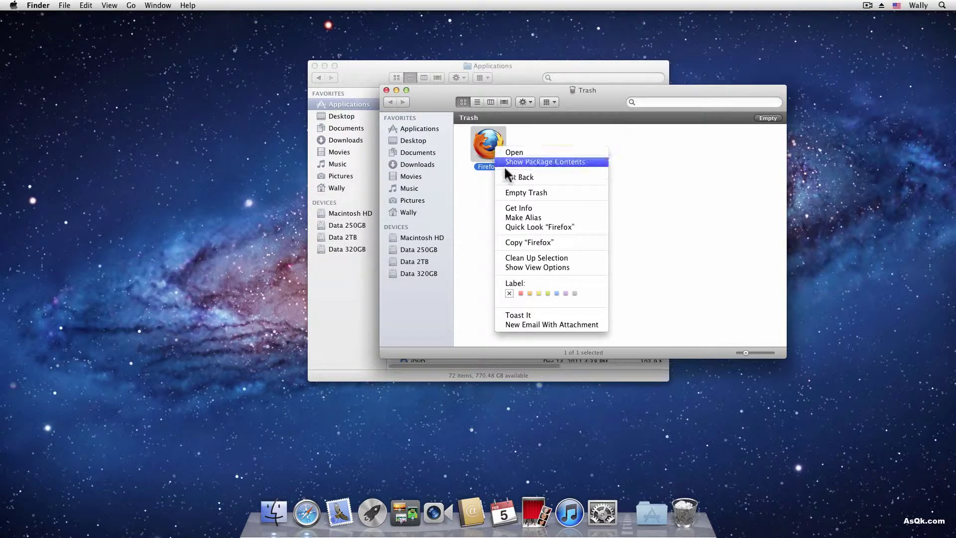
left_click(521, 173)
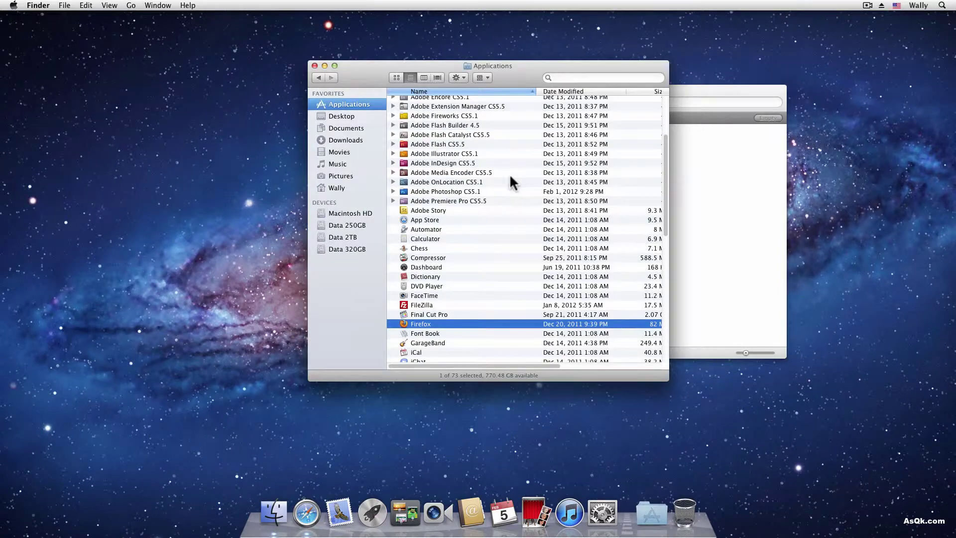
left_click(719, 85)
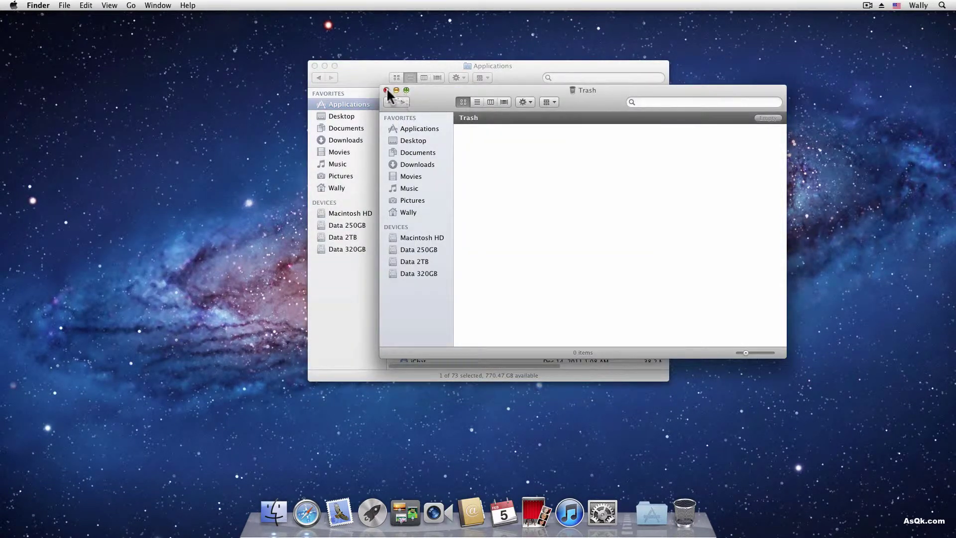
left_click(387, 90)
scroll(468, 179, "up", 10)
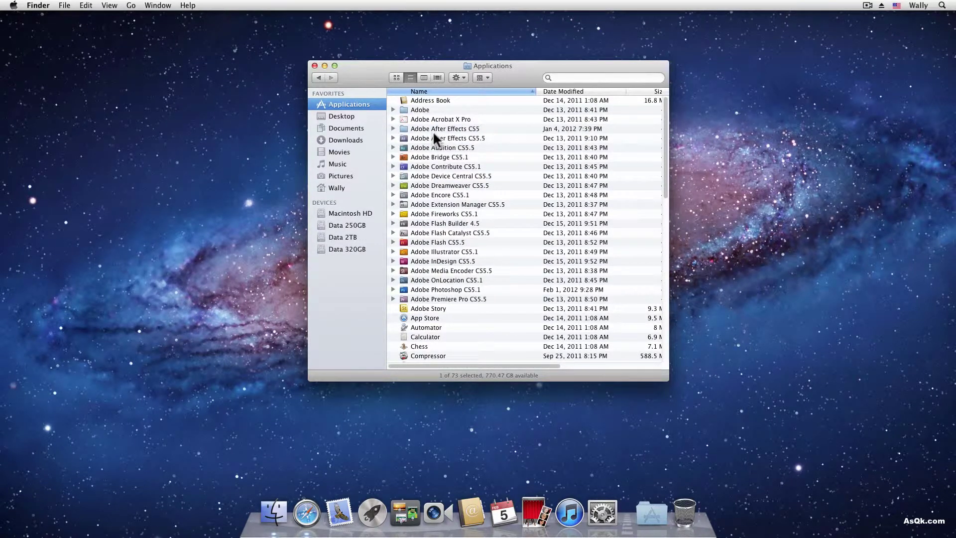
Step: Open the Adobe After Effects CS5.5 folder and run Uninstall Adobe After Effects CS5.5
double_click(401, 136)
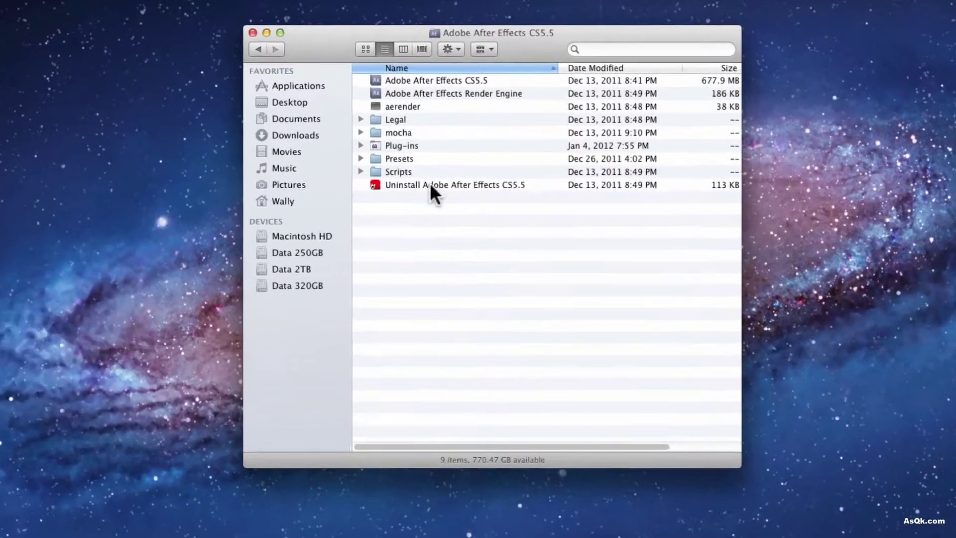
left_click(438, 176)
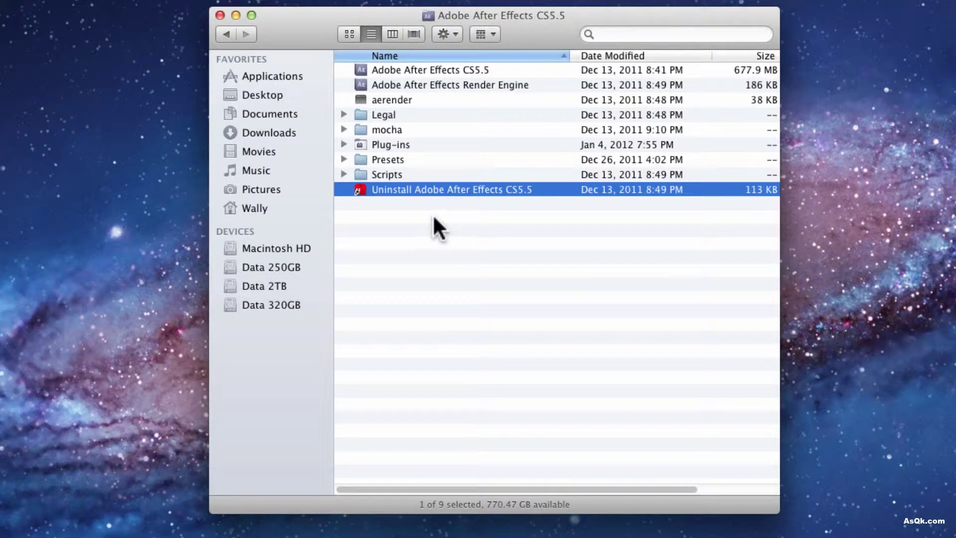
double_click(362, 189)
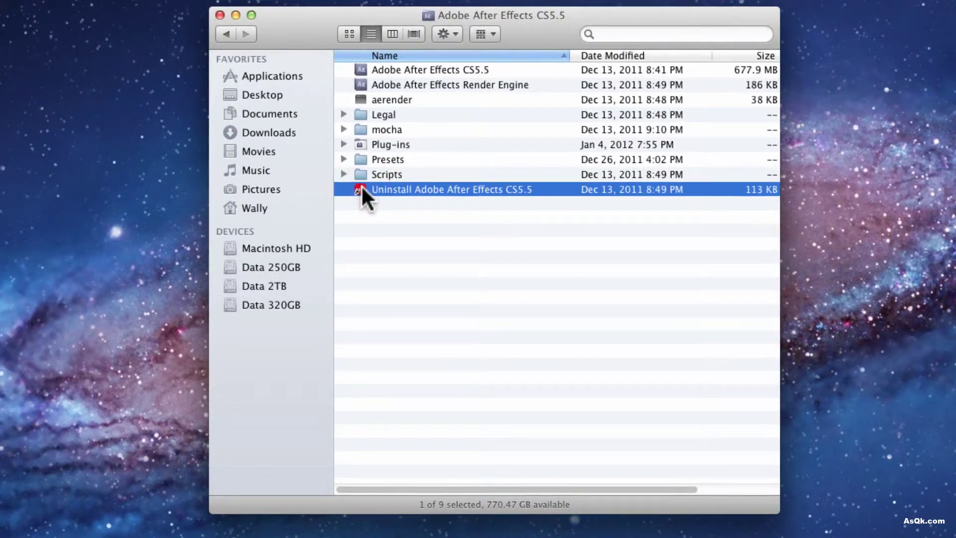
Step: Scroll through the Master Collection uninstall options, then close the uninstaller and confirm cancelling with YES
scroll(632, 235, "down", 3)
scroll(632, 235, "up", 3)
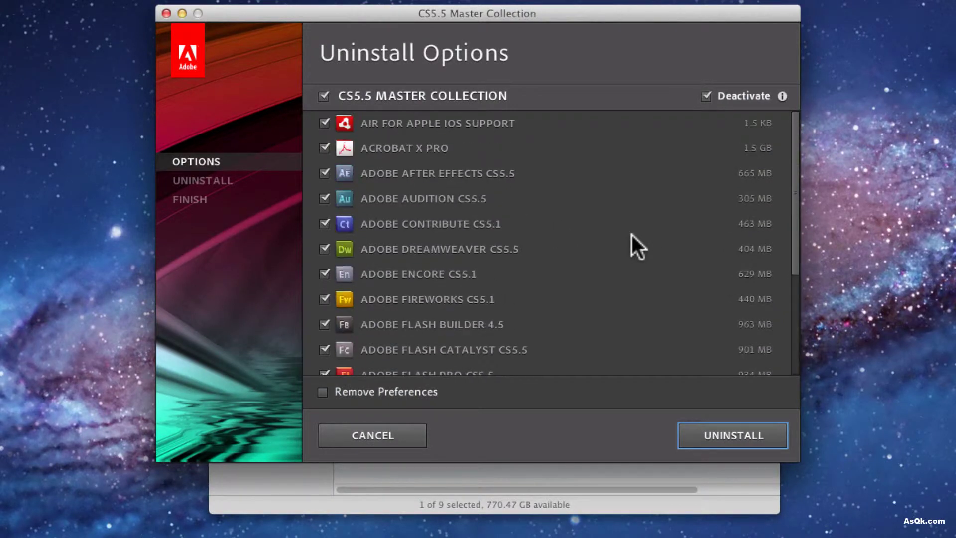
scroll(632, 235, "down", 3)
scroll(632, 235, "up", 1)
scroll(632, 235, "down", 1)
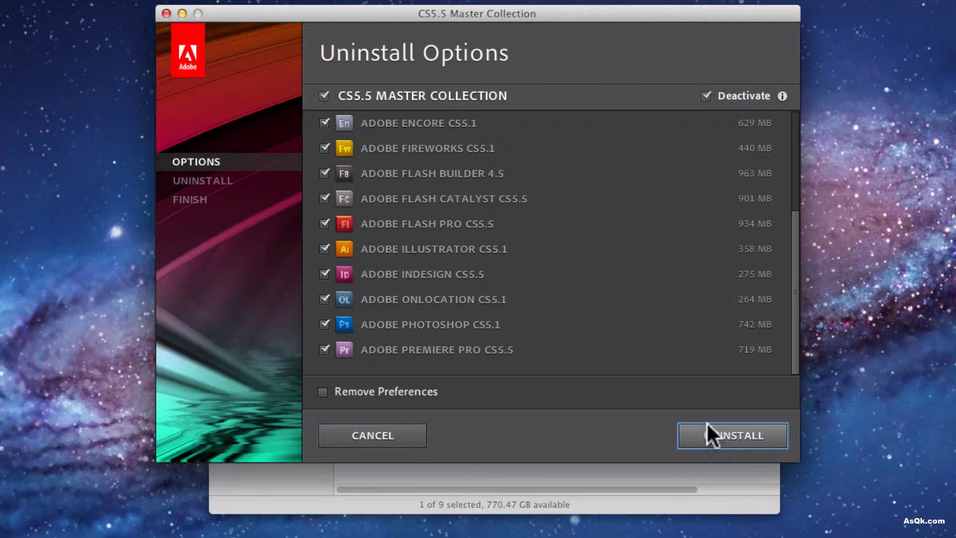
left_click(167, 13)
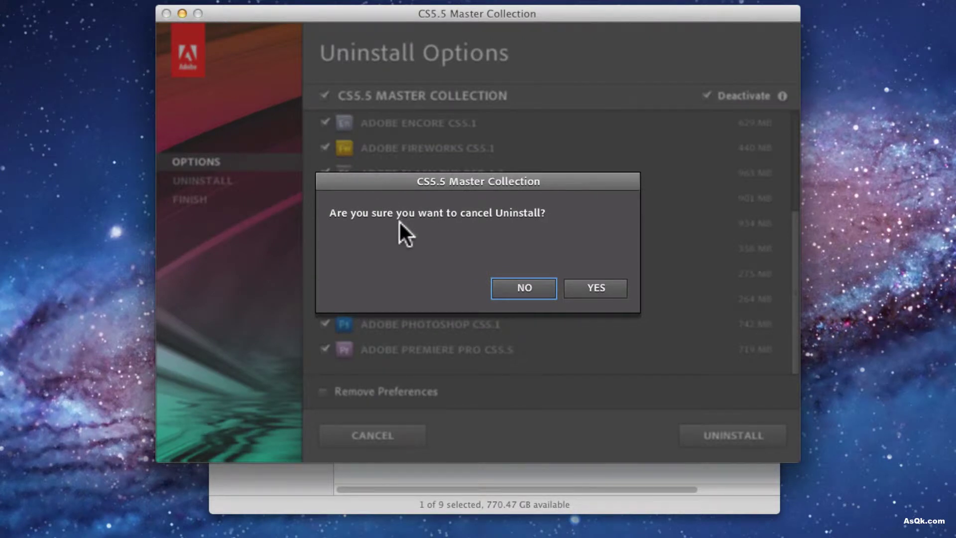
left_click(600, 293)
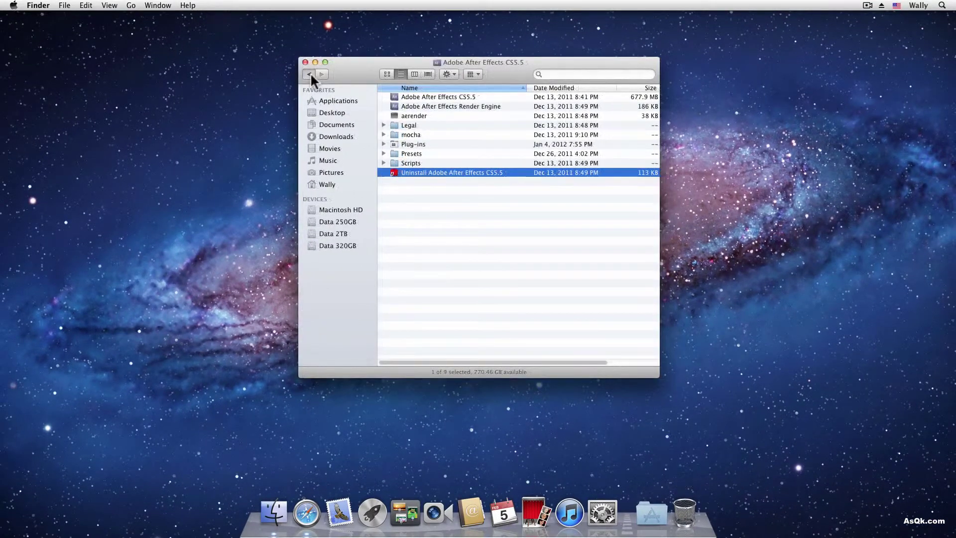
Step: Go back to Applications, drag Calculator to the Trash, and dismiss the 'required by Mac OS X' alert
left_click(310, 74)
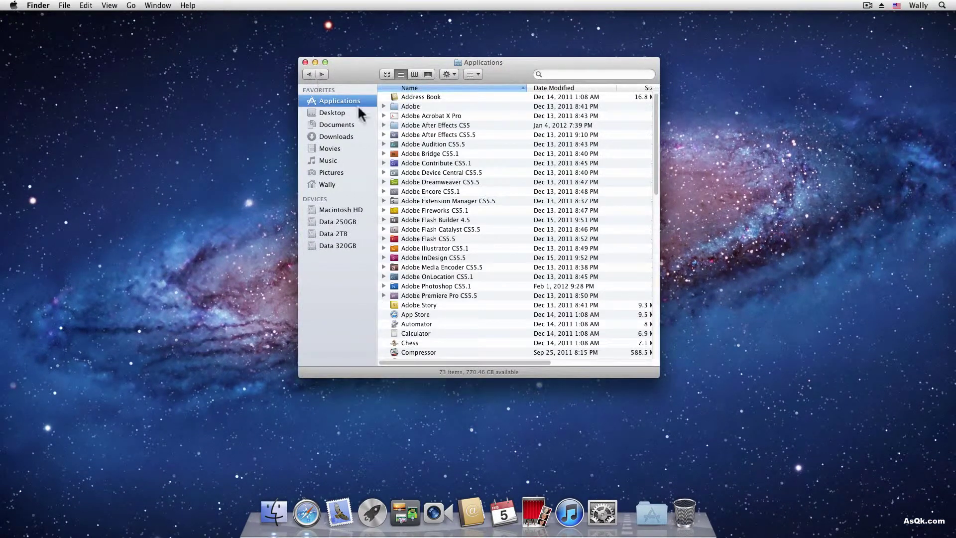
scroll(458, 211, "down", 5)
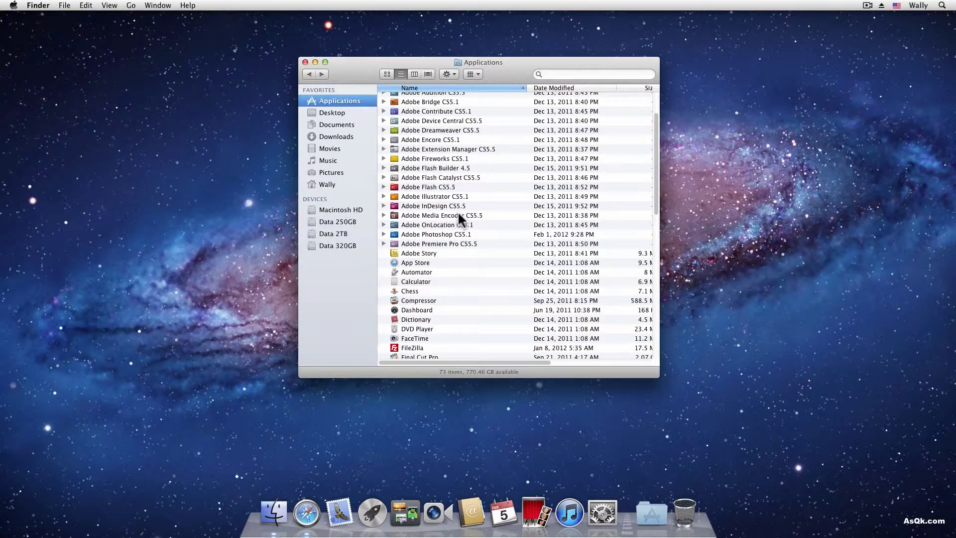
left_click(394, 285)
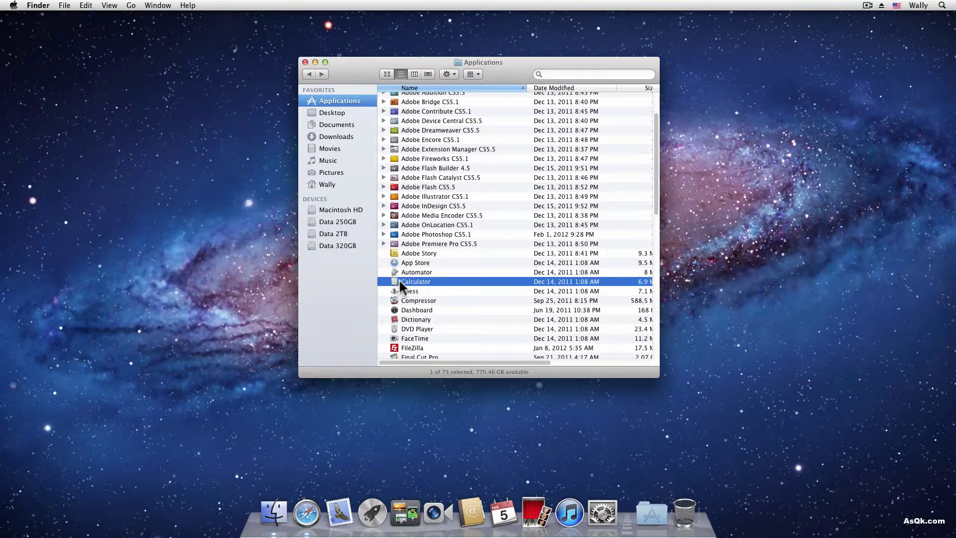
left_click_drag(394, 282, 687, 513)
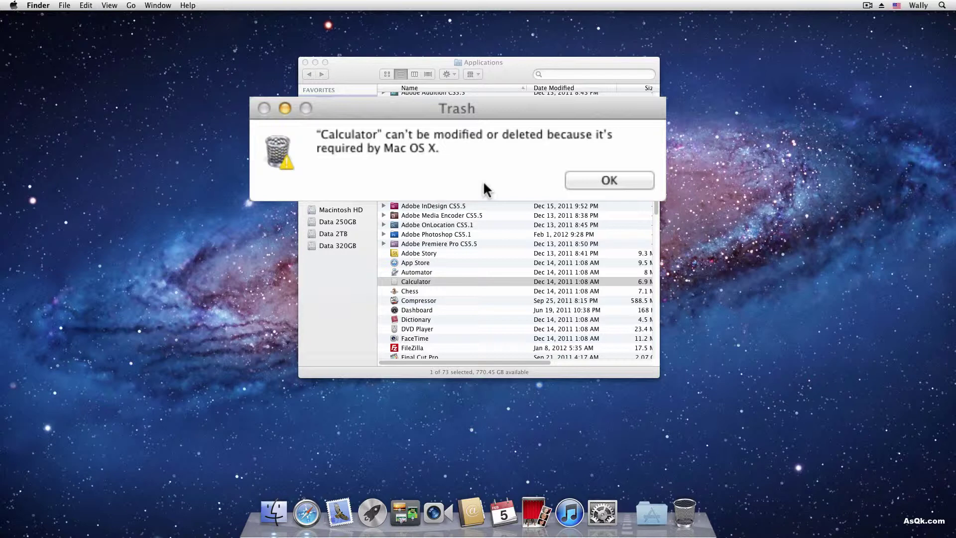
left_click(601, 181)
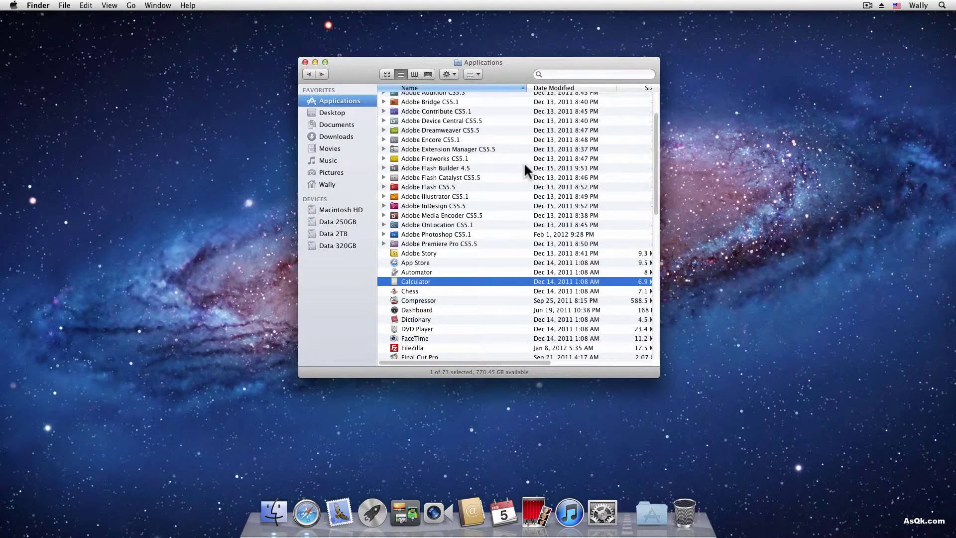
Step: Open Calculator's Get Info window beside the file list with Sharing & Permissions expanded
right_click(394, 280)
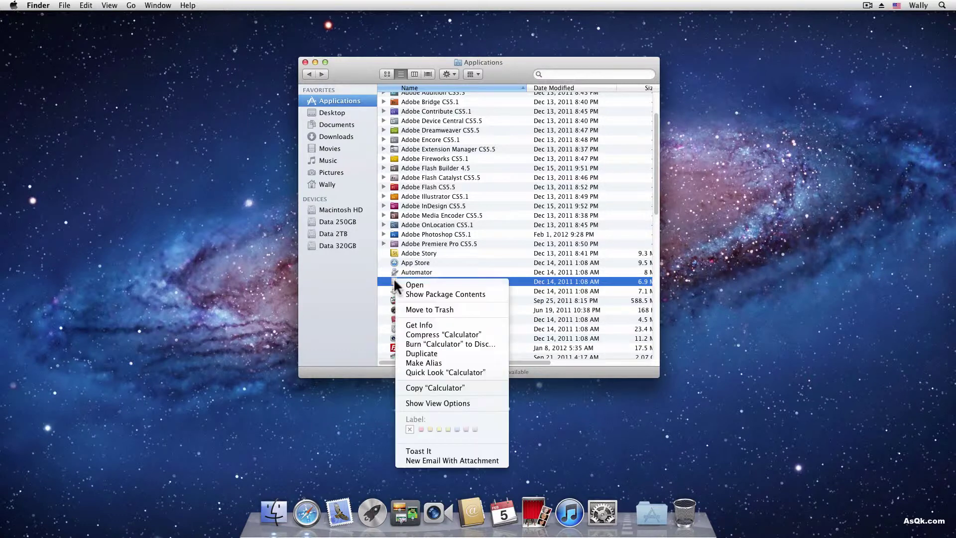
left_click(454, 323)
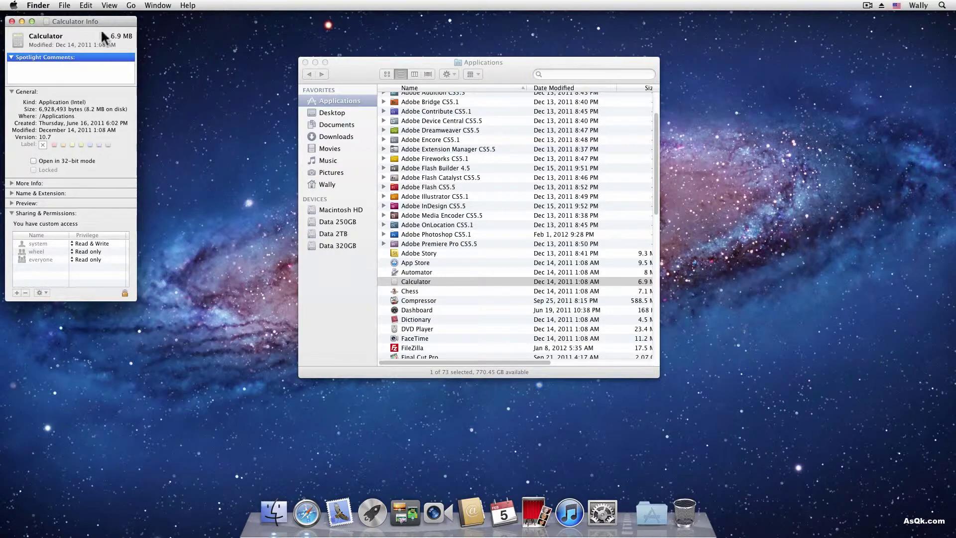
left_click_drag(101, 29, 339, 114)
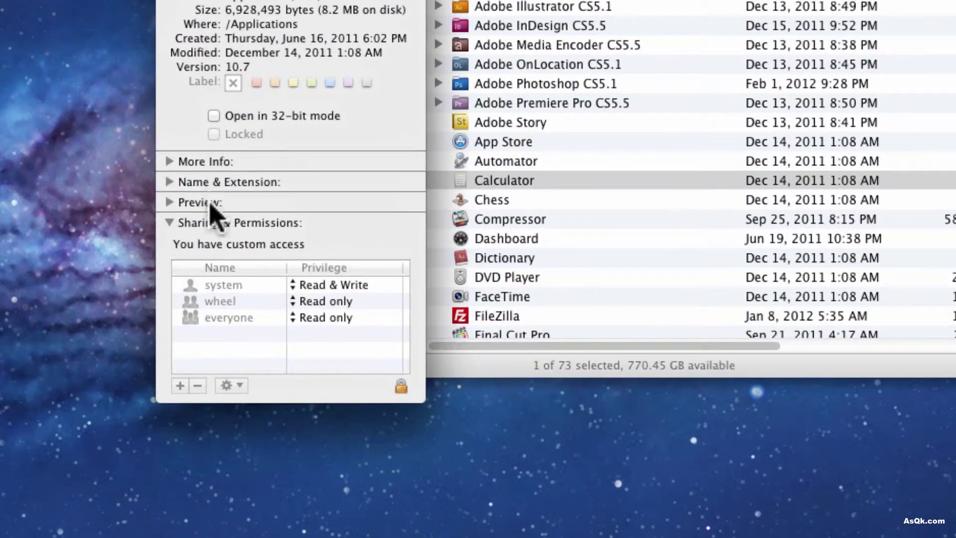
left_click(170, 223)
left_click(170, 223)
Step: Unlock the permissions with administrator authentication and set everyone to Read & Write
left_click(400, 388)
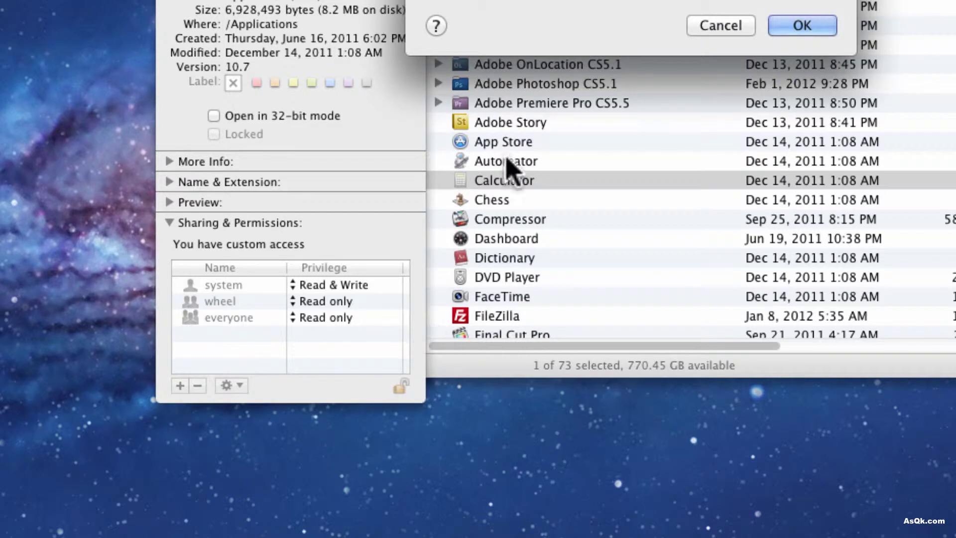
left_click(792, 26)
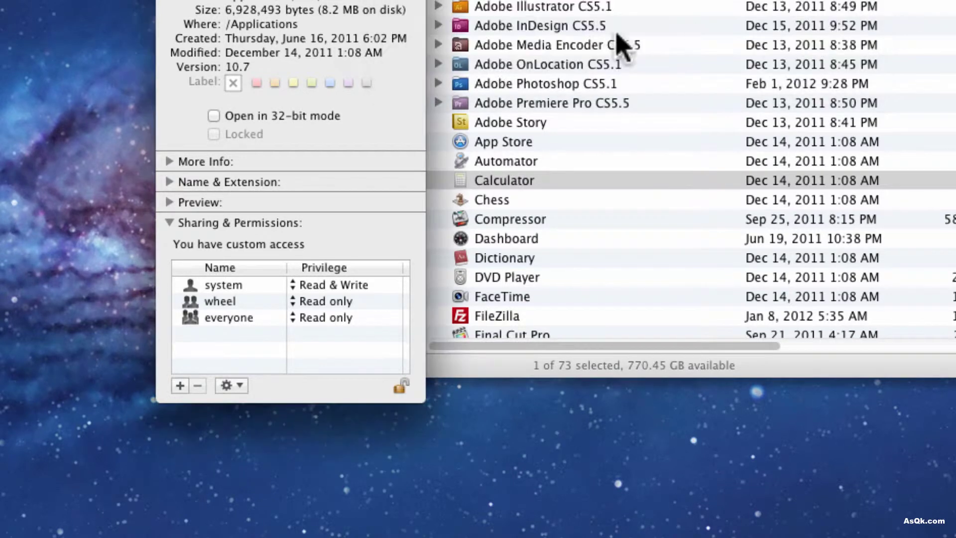
left_click(315, 318)
left_click(259, 301)
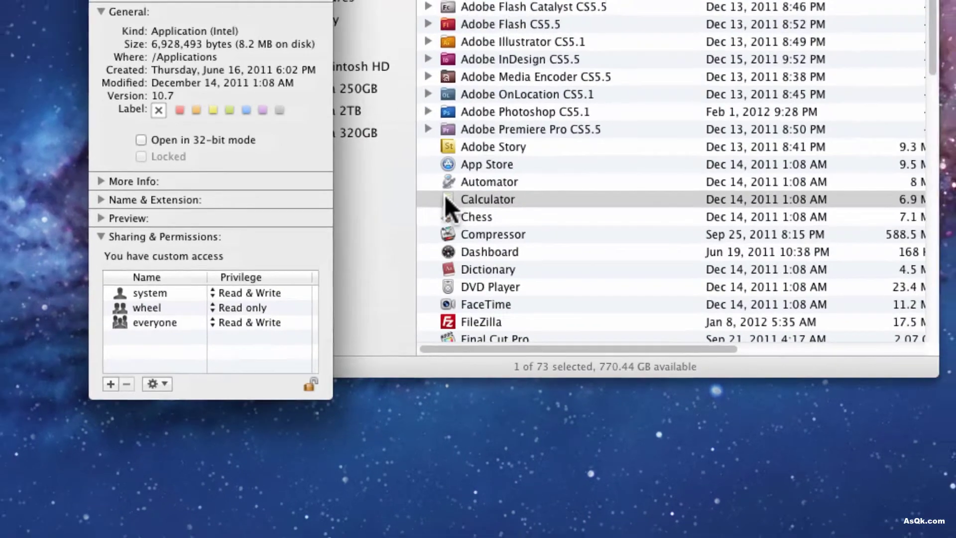
Step: Drag Calculator from the Applications window into the Dock Trash
left_click(459, 180)
left_click_drag(428, 230, 882, 537)
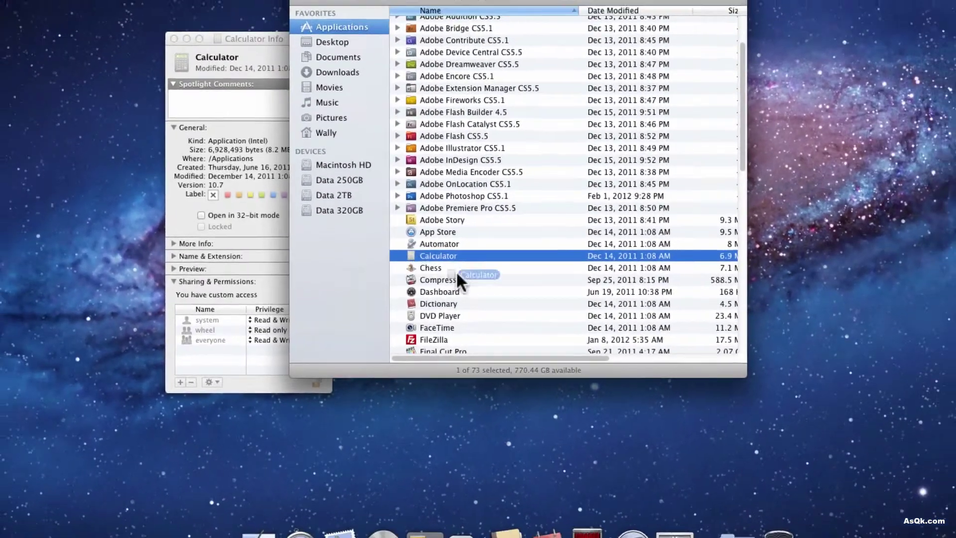
left_click_drag(684, 502, 685, 504)
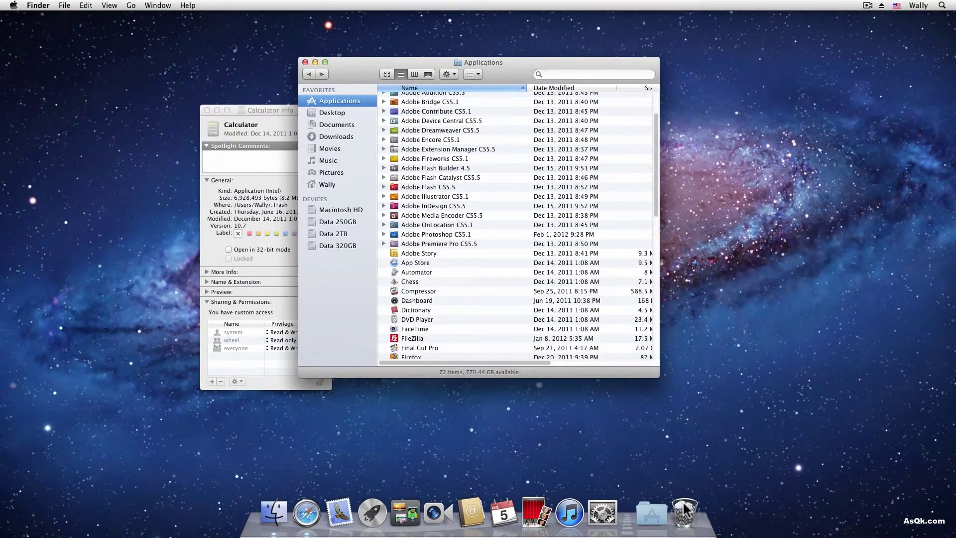
Step: Open the Trash and use Put Back to return Calculator to Applications
left_click(685, 512)
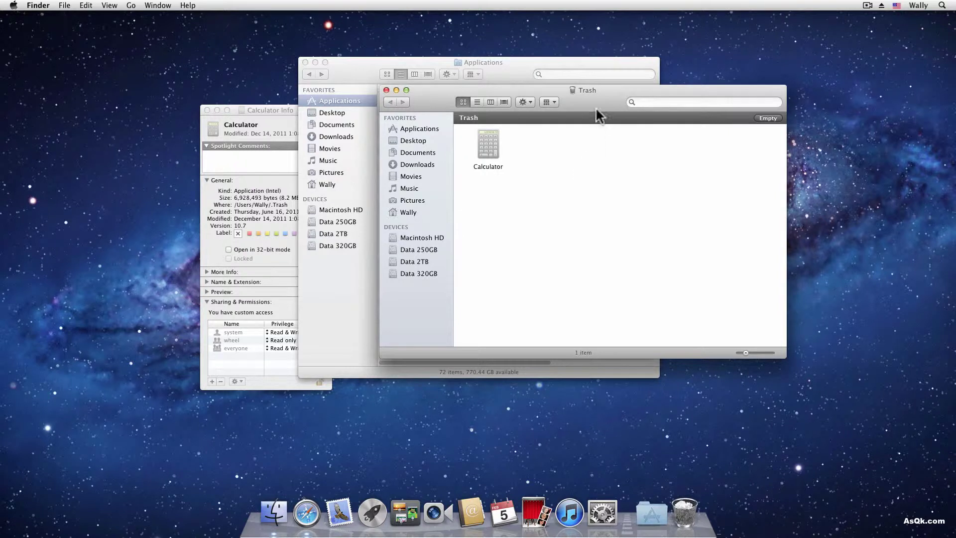
left_click_drag(596, 108, 575, 126)
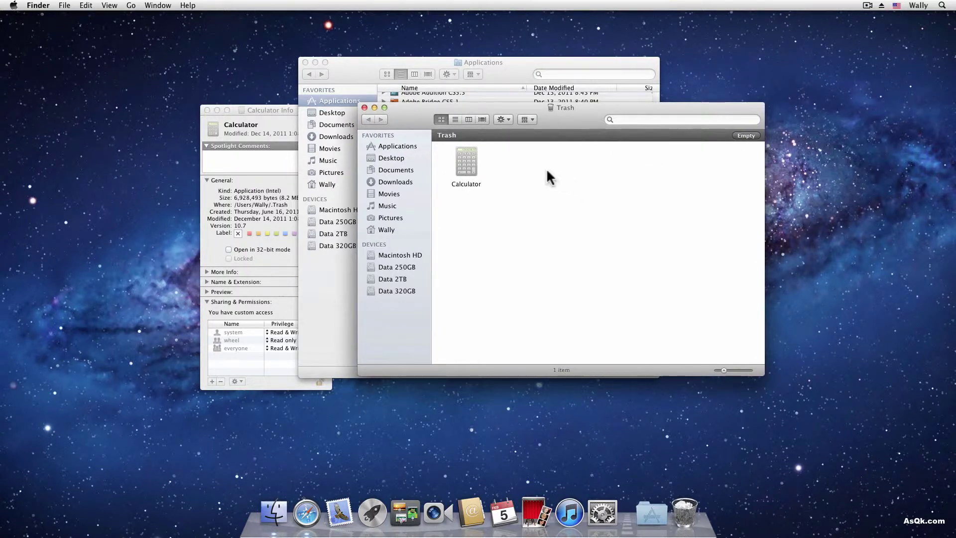
right_click(464, 157)
left_click(494, 187)
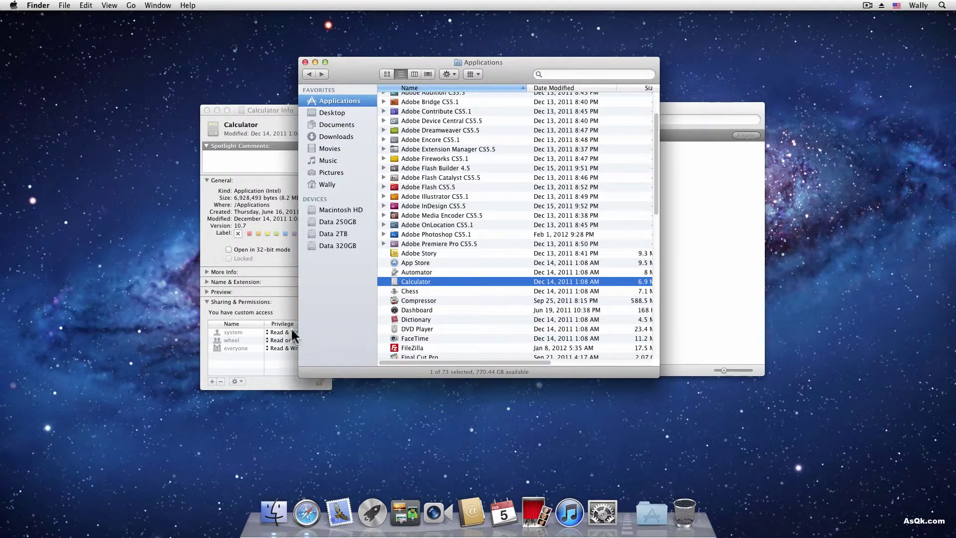
Step: Switch everyone's Calculator privilege to Read only, re-lock it, and close the Info window
left_click(270, 375)
left_click(274, 348)
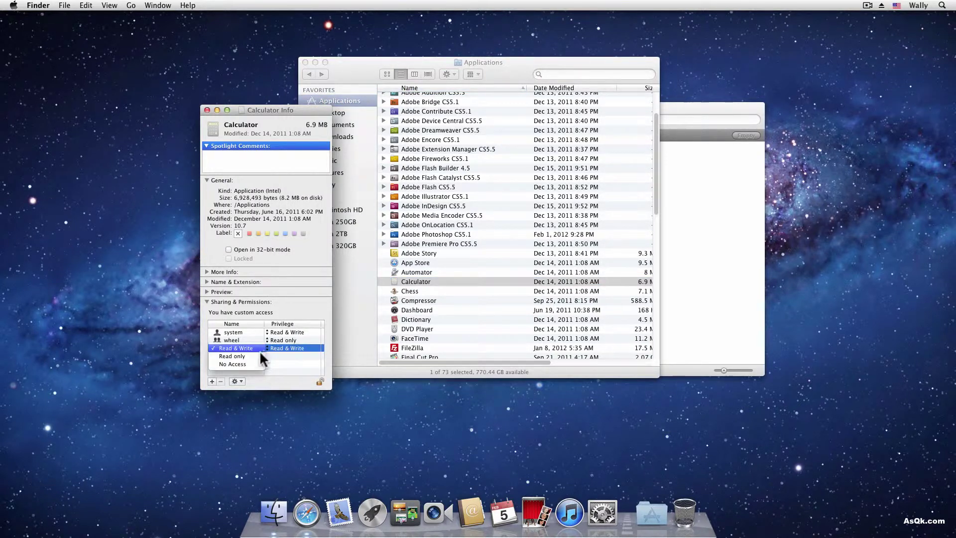
left_click(257, 355)
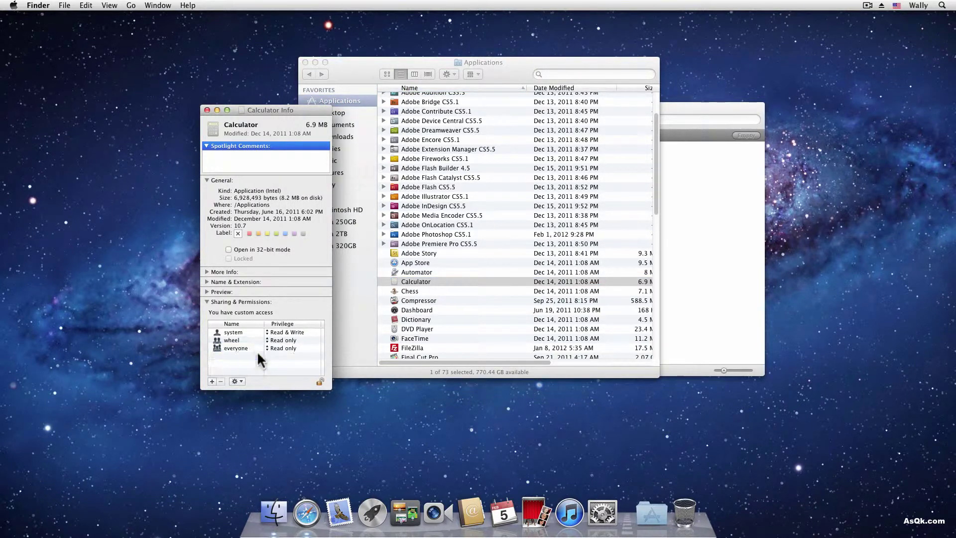
left_click(319, 382)
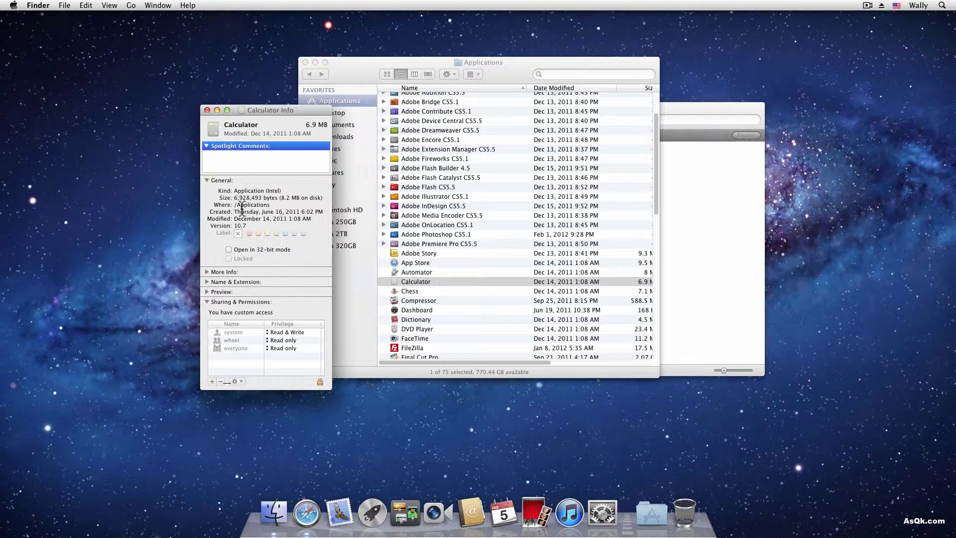
left_click(207, 302)
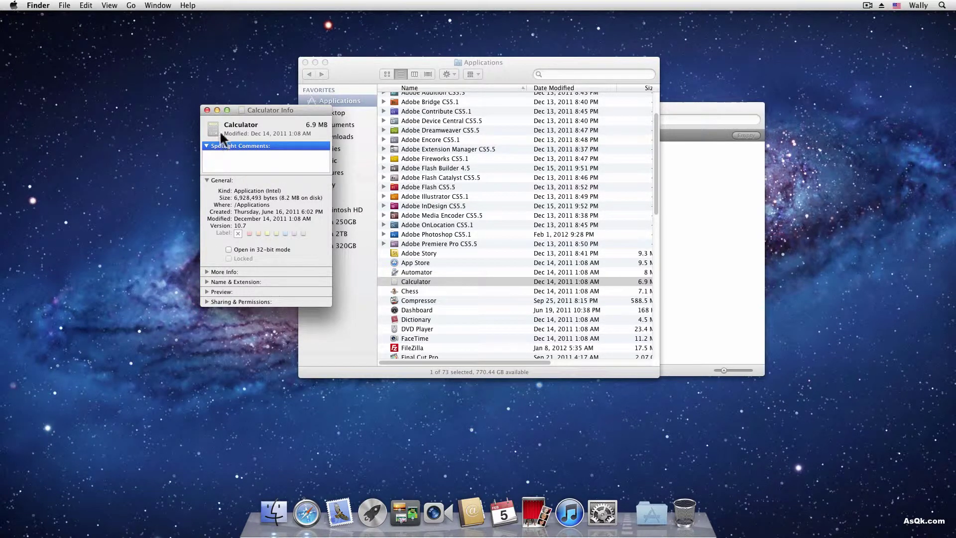
left_click(207, 110)
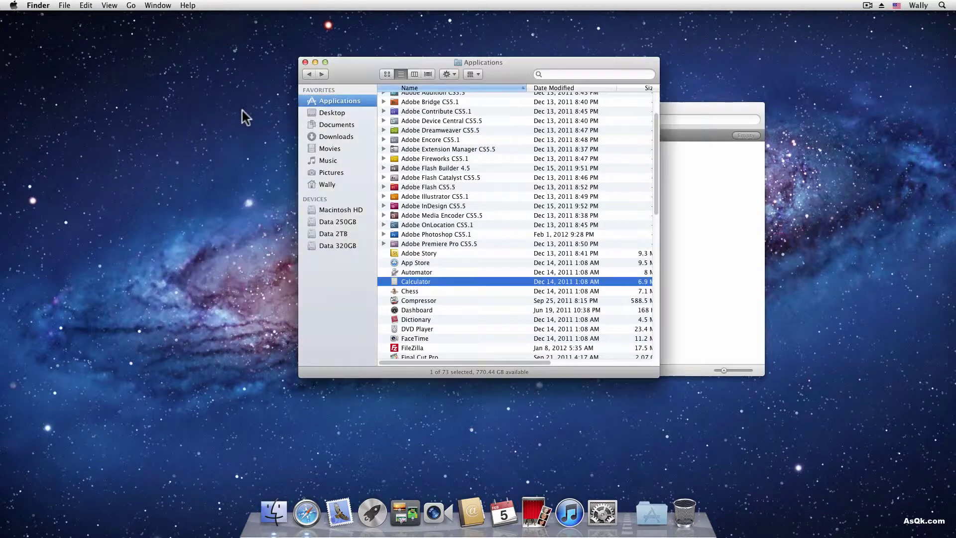